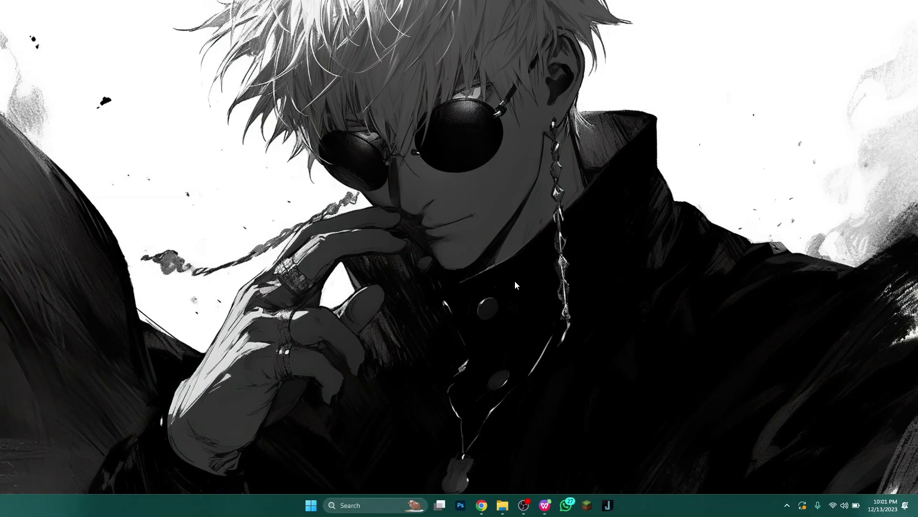
Open YouTube in Chrome and switch to YouTube Studio from the profile avatar menu
left_click(482, 506)
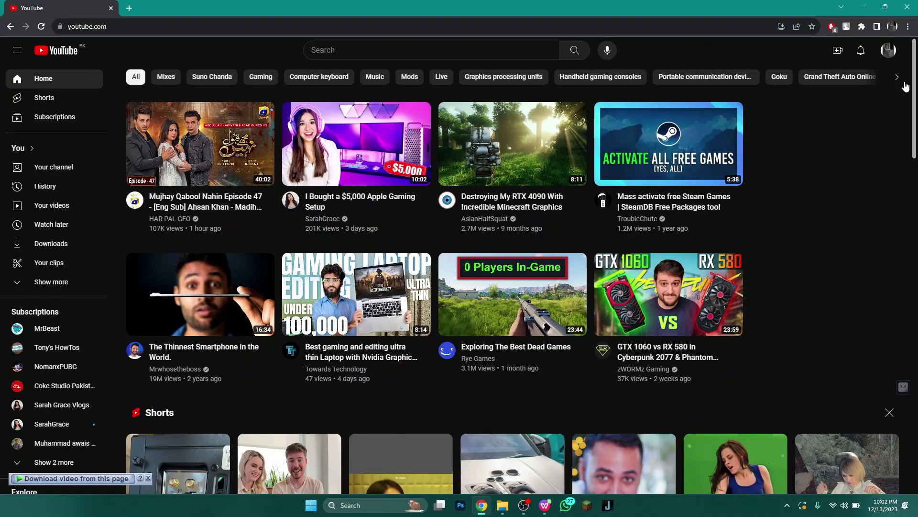
left_click(889, 50)
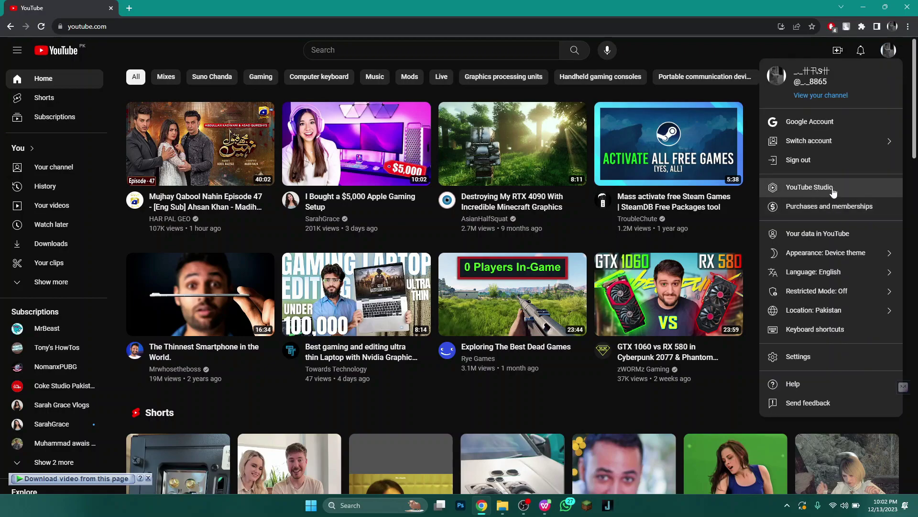
left_click(832, 190)
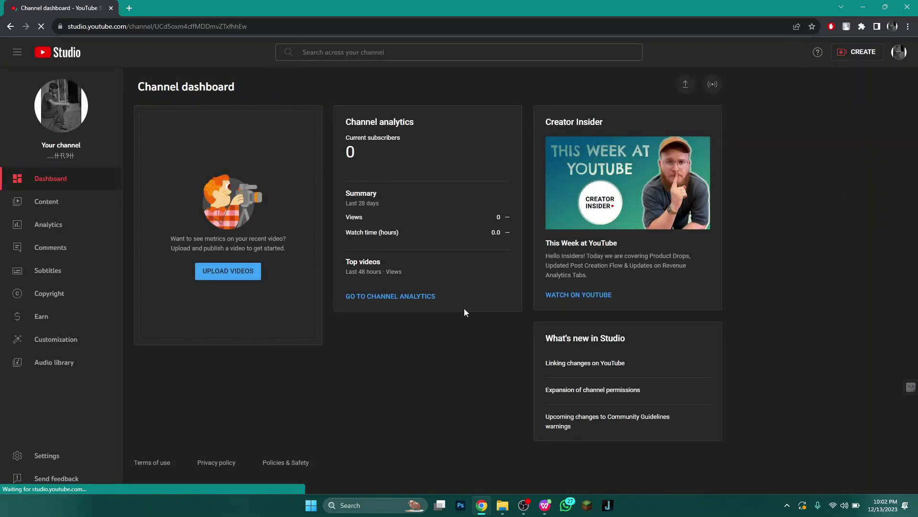
Open the Studio Audio library and browse its Sound effects collection
left_click(82, 366)
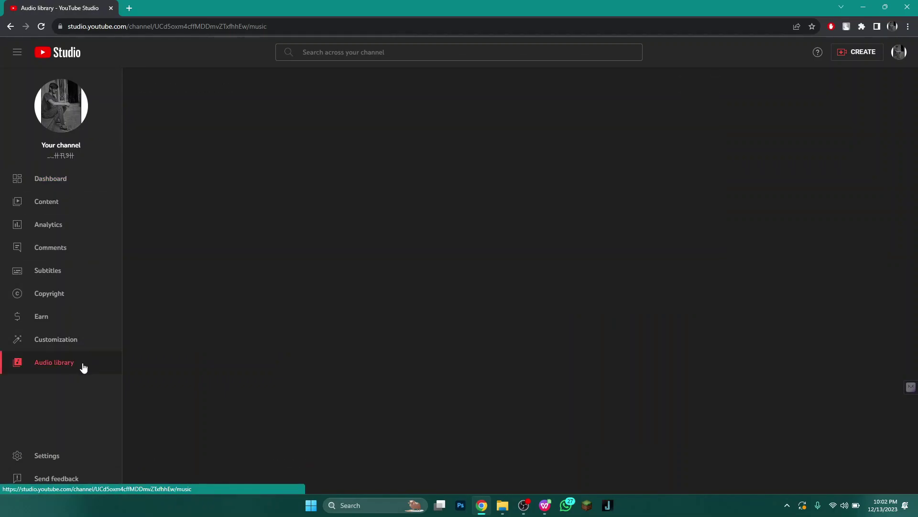
scroll(247, 292, "down", 5)
scroll(246, 292, "up", 5)
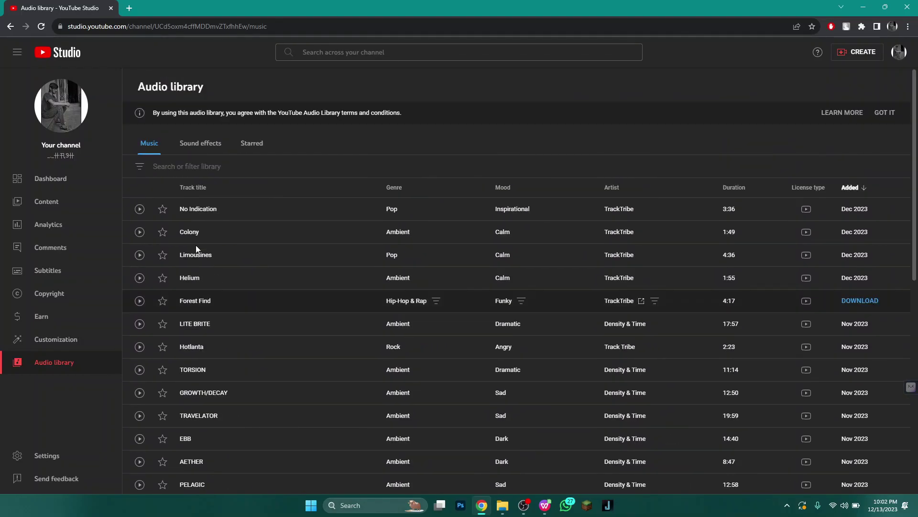
left_click(202, 145)
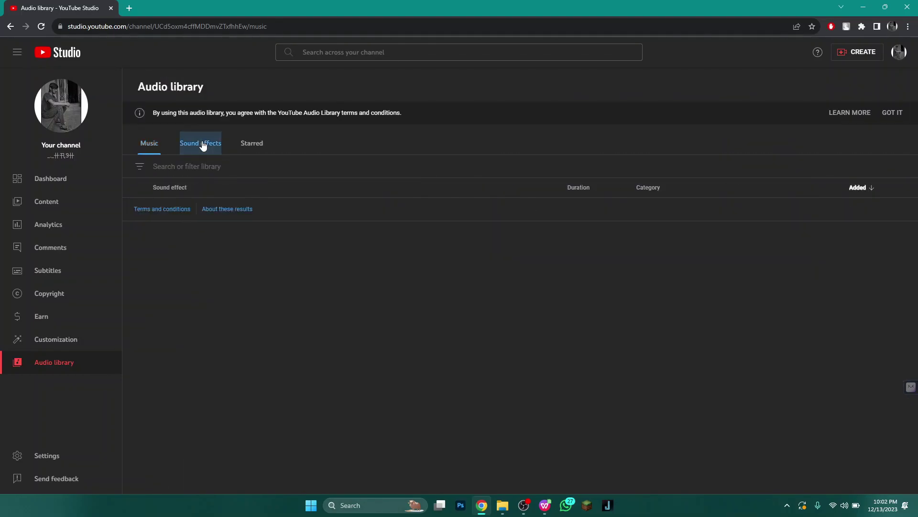
scroll(287, 345, "down", 2)
scroll(279, 372, "down", 3)
scroll(278, 372, "up", 5)
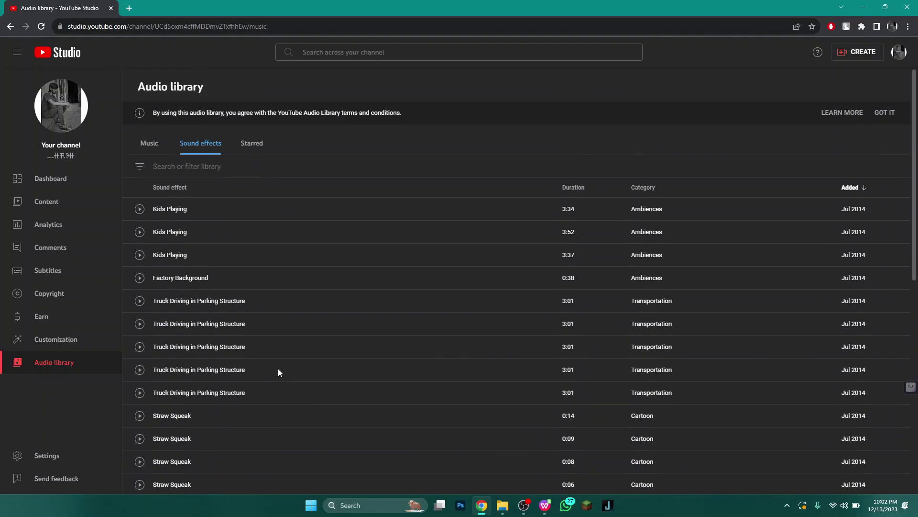
scroll(279, 372, "down", 4)
scroll(278, 372, "down", 2)
scroll(279, 373, "up", 6)
From the Music list, download Limousines through IDM as a 10.13 MB MP3
left_click(147, 143)
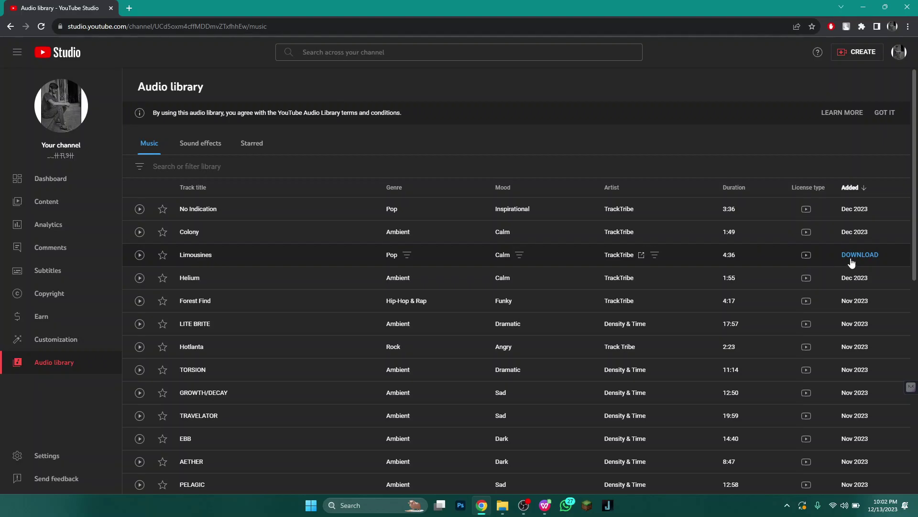
left_click(869, 256)
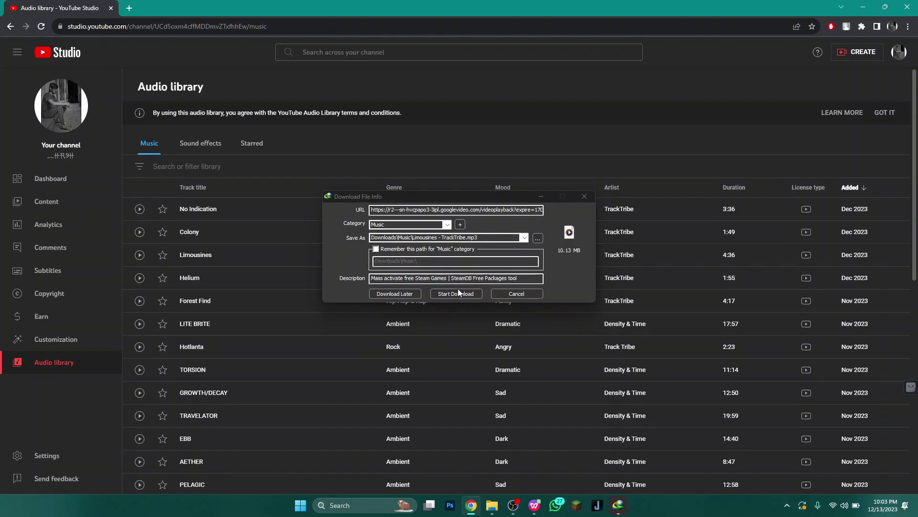
left_click(466, 293)
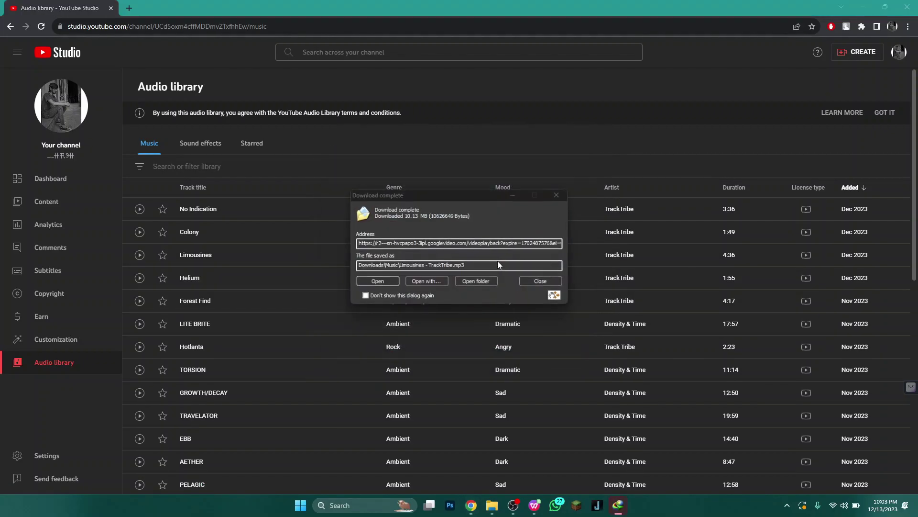
left_click(538, 282)
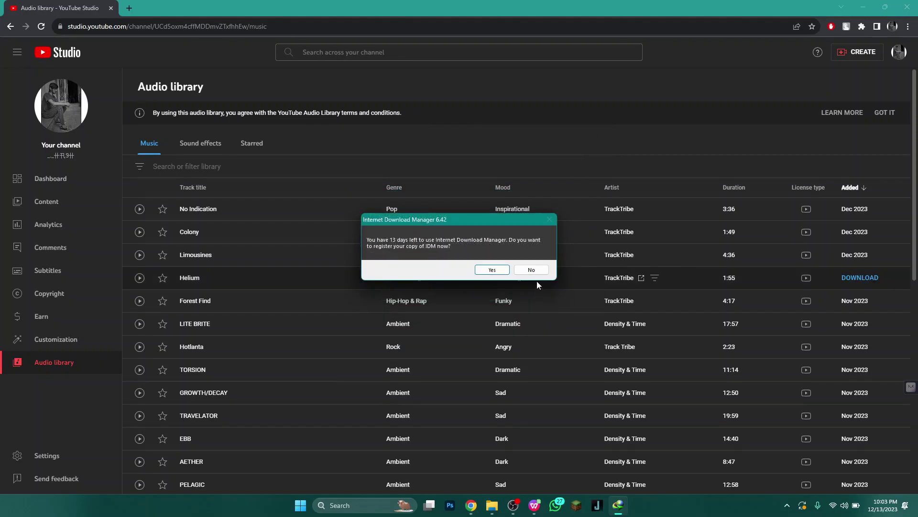